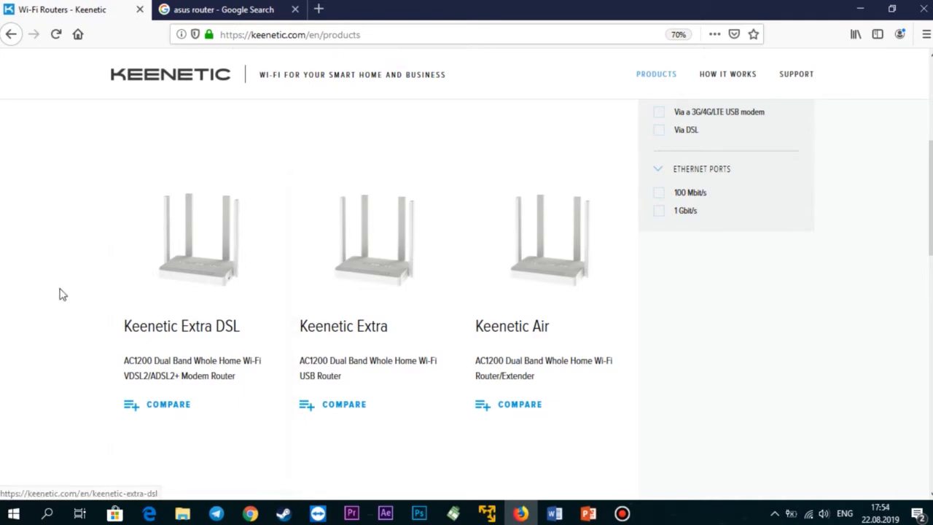
{"action": "scroll", "coordinate": [79, 300], "scroll_direction": "down", "scroll_amount": 1}
{"action": "scroll", "coordinate": [79, 299], "scroll_direction": "down", "scroll_amount": 3}
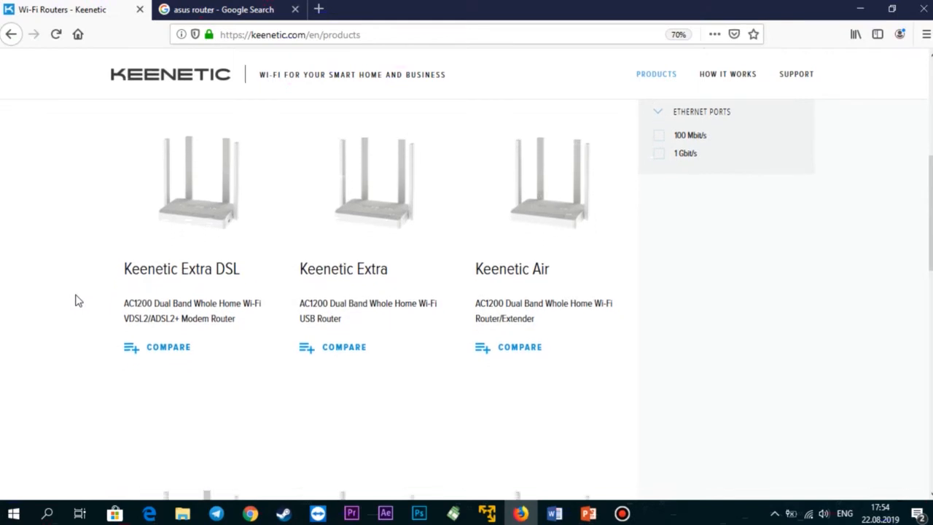
{"action": "scroll", "coordinate": [79, 299], "scroll_direction": "down", "scroll_amount": 3}
{"action": "scroll", "coordinate": [79, 299], "scroll_direction": "down", "scroll_amount": 2}
{"action": "scroll", "coordinate": [79, 299], "scroll_direction": "down", "scroll_amount": 2}
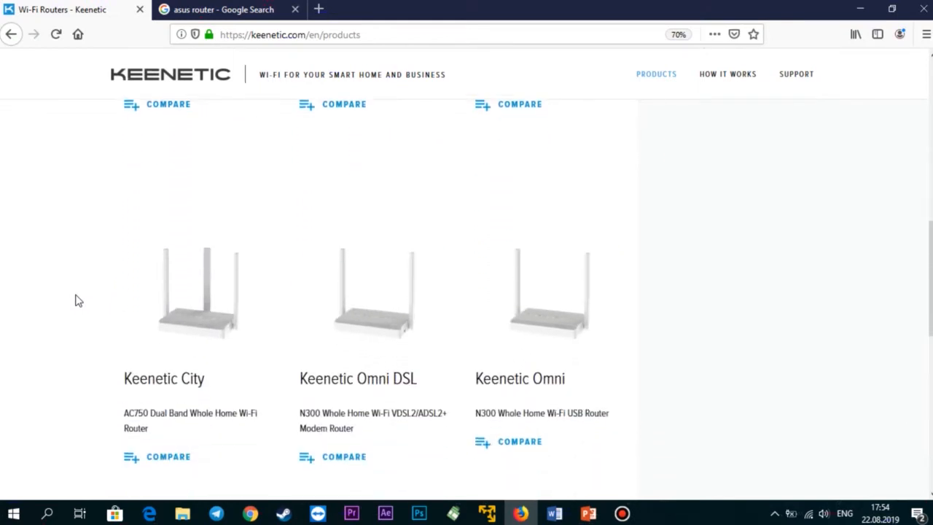
{"action": "scroll", "coordinate": [79, 300], "scroll_direction": "down", "scroll_amount": 2}
{"action": "scroll", "coordinate": [79, 299], "scroll_direction": "down", "scroll_amount": 2}
{"action": "scroll", "coordinate": [79, 300], "scroll_direction": "down", "scroll_amount": 3}
{"action": "scroll", "coordinate": [78, 300], "scroll_direction": "down", "scroll_amount": 1}
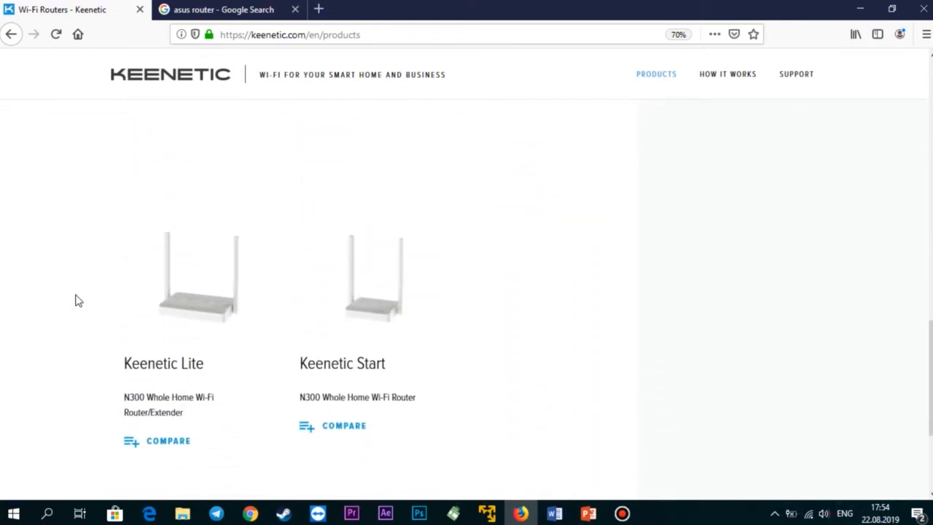
{"action": "scroll", "coordinate": [78, 300], "scroll_direction": "down", "scroll_amount": 1}
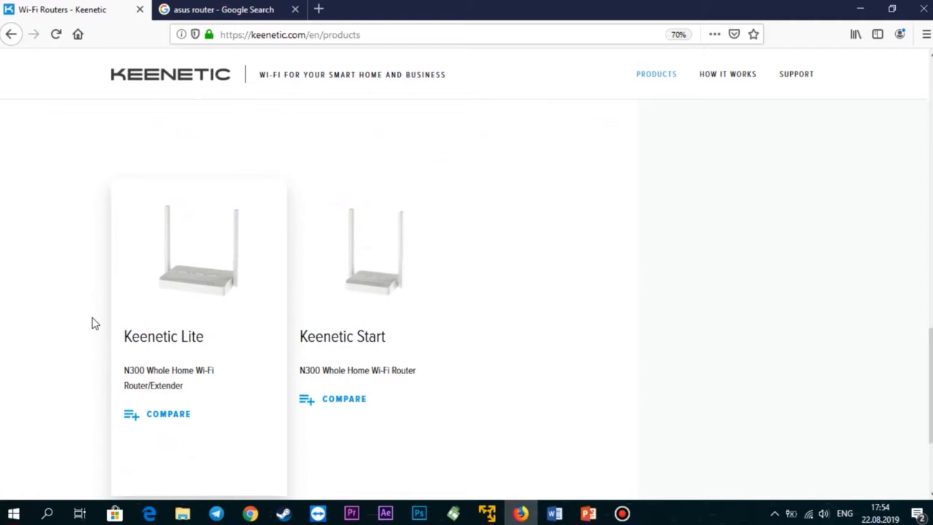
{"action": "scroll", "coordinate": [87, 319], "scroll_direction": "up", "scroll_amount": 3}
{"action": "scroll", "coordinate": [88, 319], "scroll_direction": "up", "scroll_amount": 2}
{"action": "scroll", "coordinate": [88, 319], "scroll_direction": "up", "scroll_amount": 2}
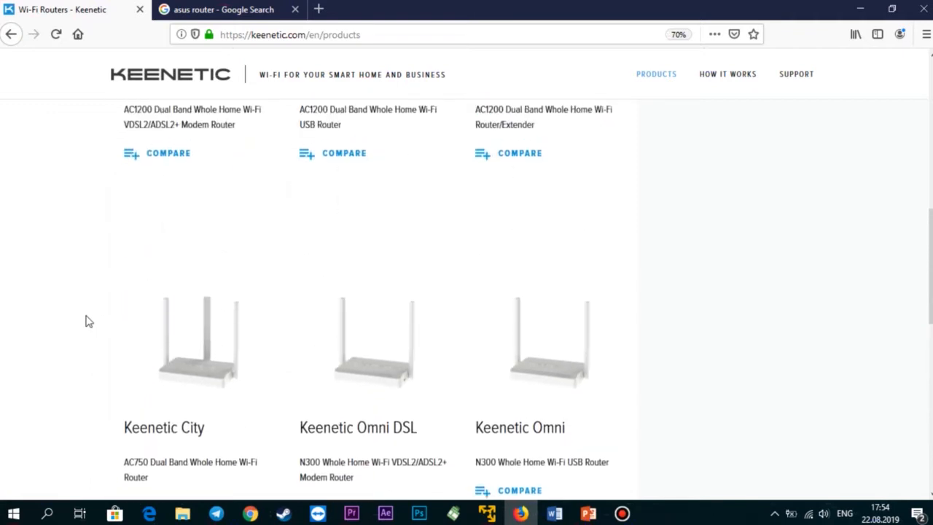
{"action": "scroll", "coordinate": [87, 319], "scroll_direction": "up", "scroll_amount": 1}
{"action": "scroll", "coordinate": [88, 319], "scroll_direction": "up", "scroll_amount": 2}
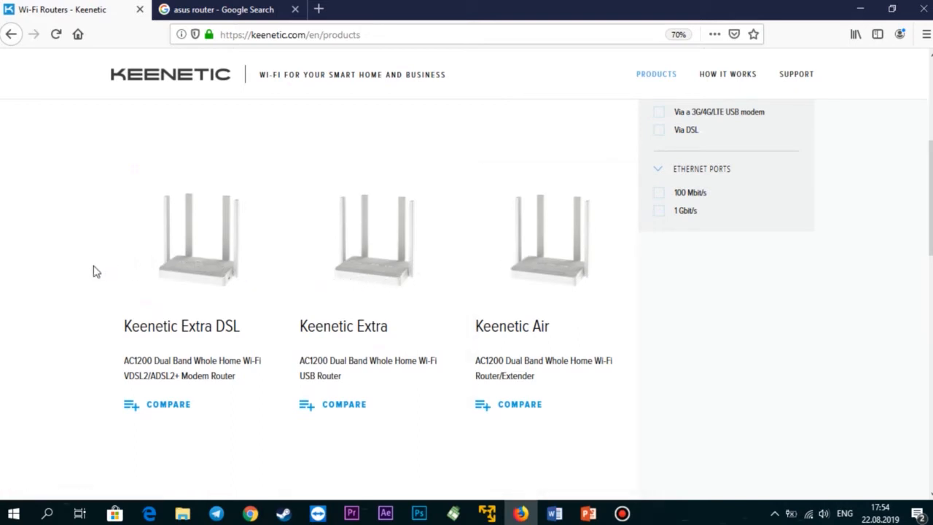
{"action": "scroll", "coordinate": [96, 273], "scroll_direction": "down", "scroll_amount": 3}
{"action": "scroll", "coordinate": [97, 273], "scroll_direction": "down", "scroll_amount": 3}
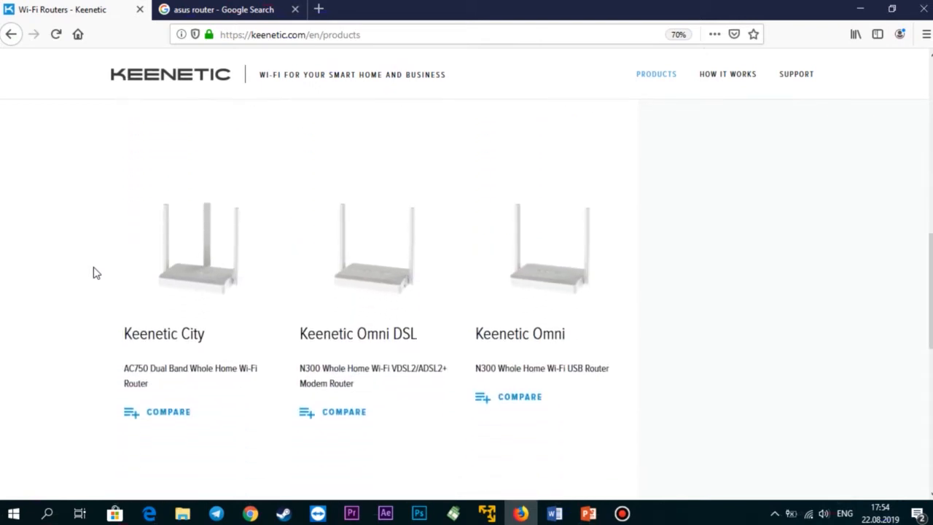
{"action": "scroll", "coordinate": [96, 272], "scroll_direction": "down", "scroll_amount": 3}
{"action": "scroll", "coordinate": [96, 273], "scroll_direction": "down", "scroll_amount": 3}
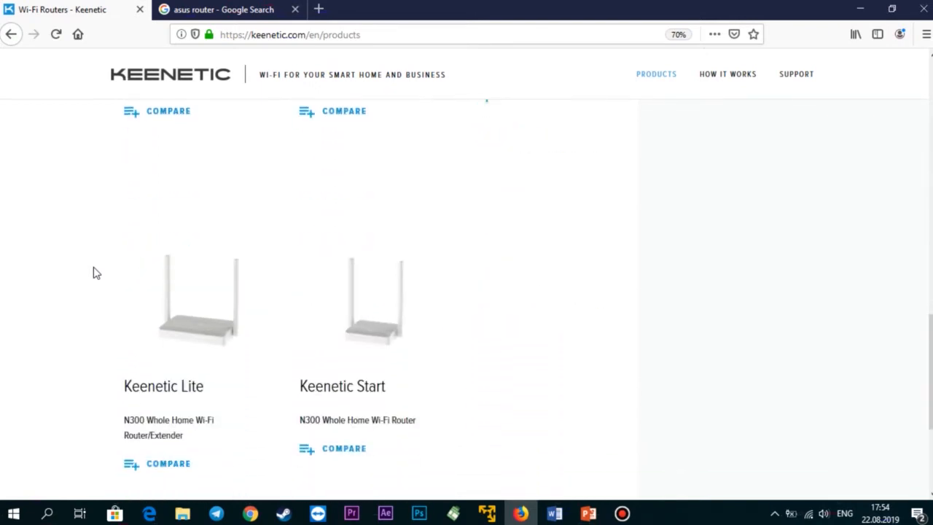
{"action": "scroll", "coordinate": [96, 272], "scroll_direction": "down", "scroll_amount": 1}
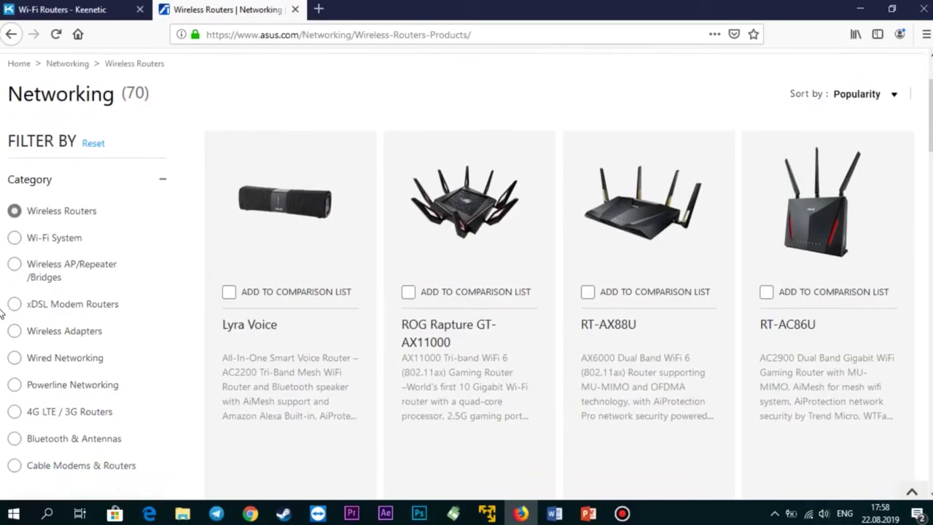
{"action": "scroll", "coordinate": [96, 272], "scroll_direction": "down", "scroll_amount": 2}
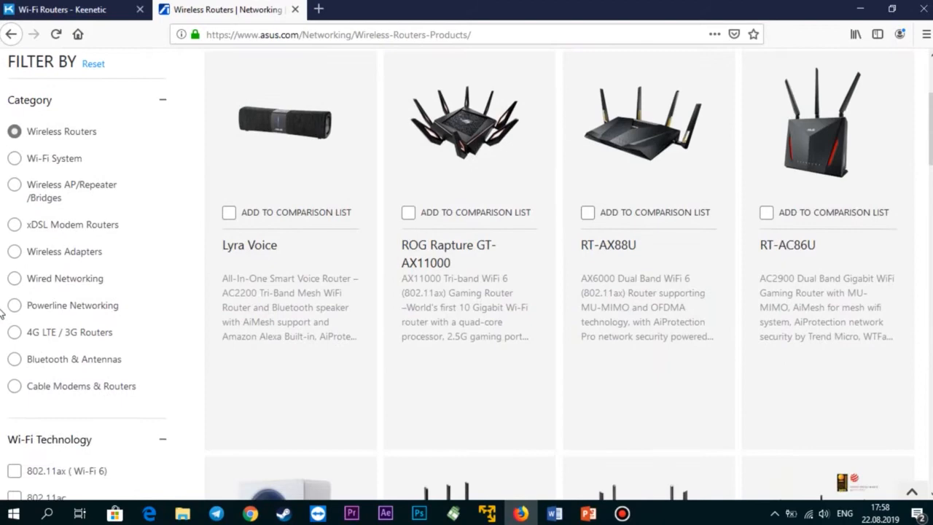
{"action": "scroll", "coordinate": [96, 273], "scroll_direction": "down", "scroll_amount": 1}
{"action": "scroll", "coordinate": [96, 272], "scroll_direction": "down", "scroll_amount": 2}
{"action": "scroll", "coordinate": [2, 314], "scroll_direction": "down", "scroll_amount": 2}
{"action": "scroll", "coordinate": [2, 313], "scroll_direction": "down", "scroll_amount": 2}
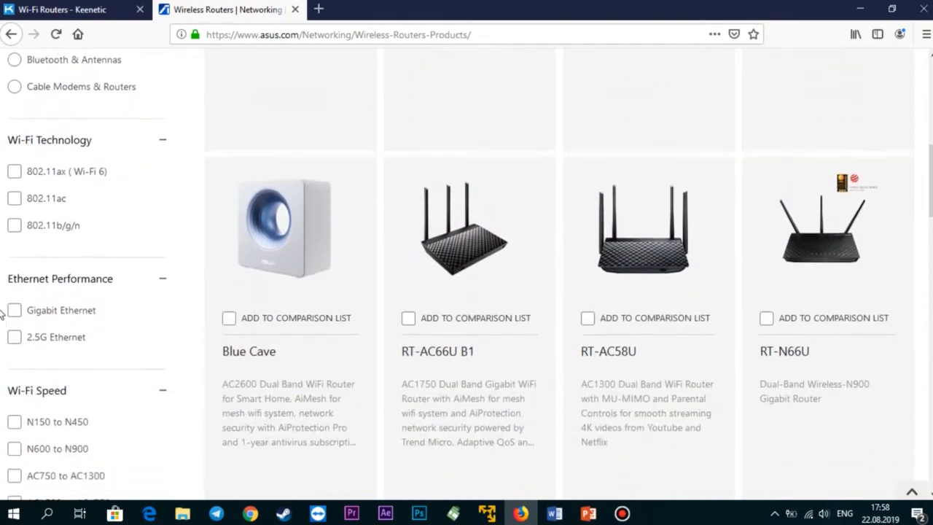
{"action": "scroll", "coordinate": [2, 313], "scroll_direction": "down", "scroll_amount": 1}
{"action": "scroll", "coordinate": [2, 313], "scroll_direction": "down", "scroll_amount": 1}
{"action": "scroll", "coordinate": [2, 314], "scroll_direction": "down", "scroll_amount": 2}
{"action": "scroll", "coordinate": [2, 314], "scroll_direction": "down", "scroll_amount": 2}
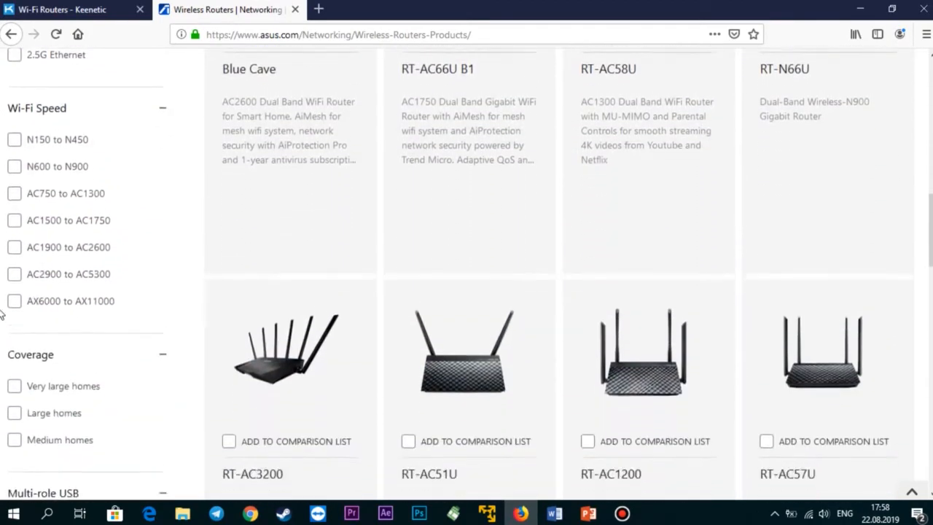
{"action": "scroll", "coordinate": [2, 313], "scroll_direction": "down", "scroll_amount": 1}
{"action": "scroll", "coordinate": [3, 313], "scroll_direction": "down", "scroll_amount": 1}
{"action": "scroll", "coordinate": [2, 313], "scroll_direction": "down", "scroll_amount": 2}
{"action": "scroll", "coordinate": [2, 313], "scroll_direction": "down", "scroll_amount": 2}
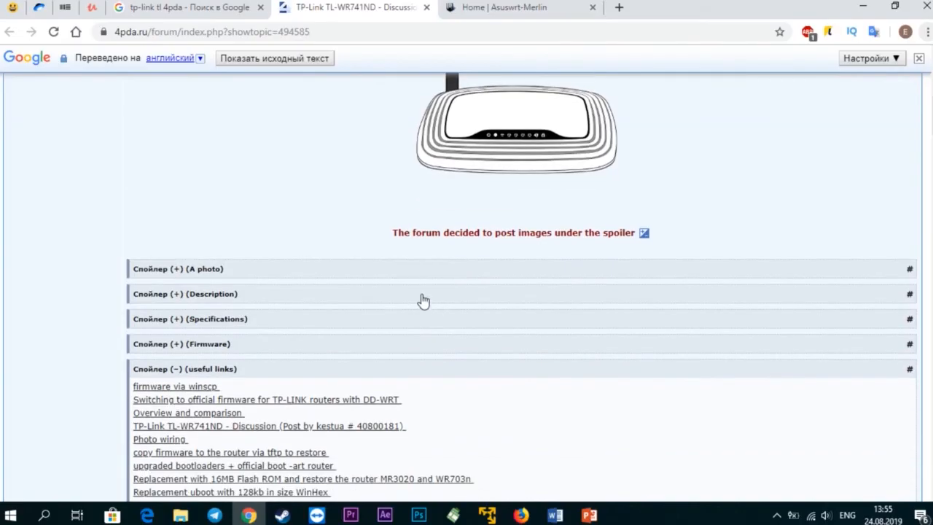
Expand the Description, Specifications and Firmware spoilers, revealing DD-WRT, OpenWrt and Gargoyle links
{"action": "left_click", "coordinate": [421, 295]}
{"action": "left_click", "coordinate": [331, 306]}
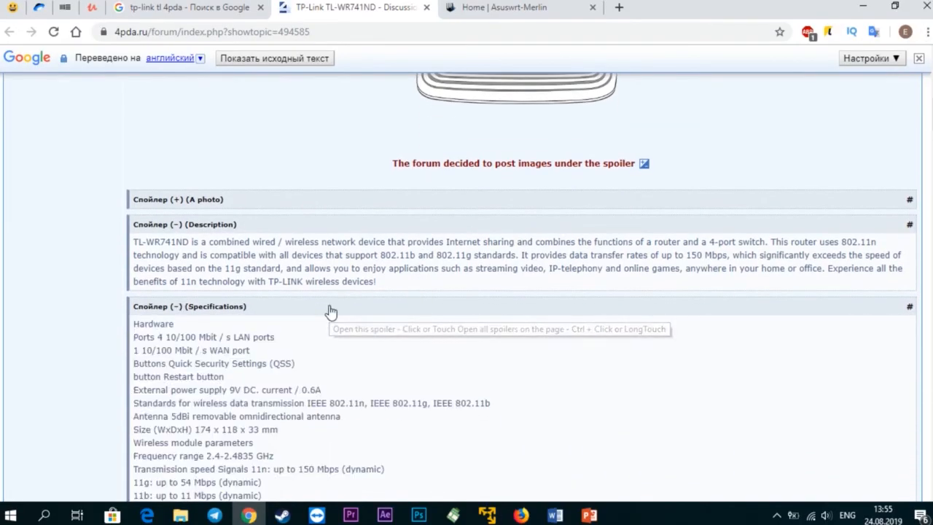
{"action": "scroll", "coordinate": [331, 310], "scroll_direction": "down", "scroll_amount": 5}
{"action": "scroll", "coordinate": [331, 310], "scroll_direction": "down", "scroll_amount": 5}
{"action": "scroll", "coordinate": [332, 309], "scroll_direction": "down", "scroll_amount": 4}
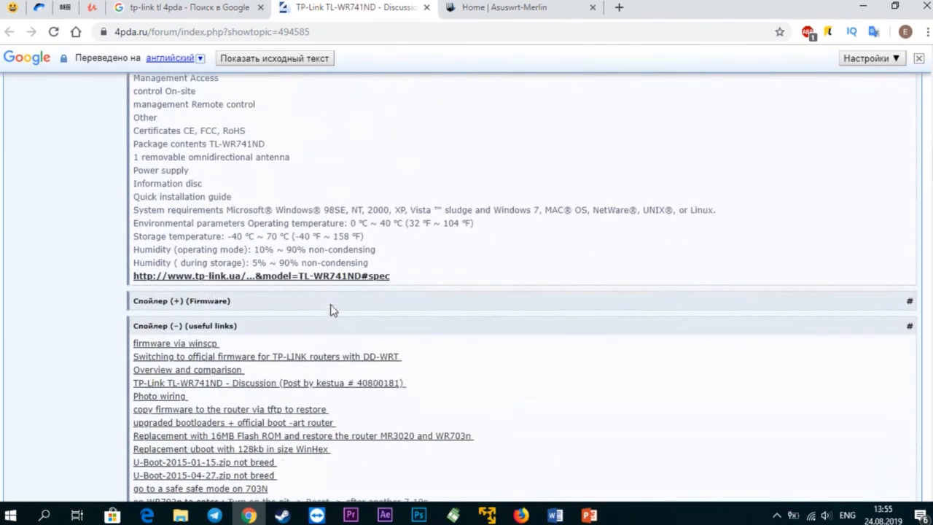
{"action": "left_click", "coordinate": [325, 306]}
{"action": "scroll", "coordinate": [325, 306], "scroll_direction": "down", "scroll_amount": 3}
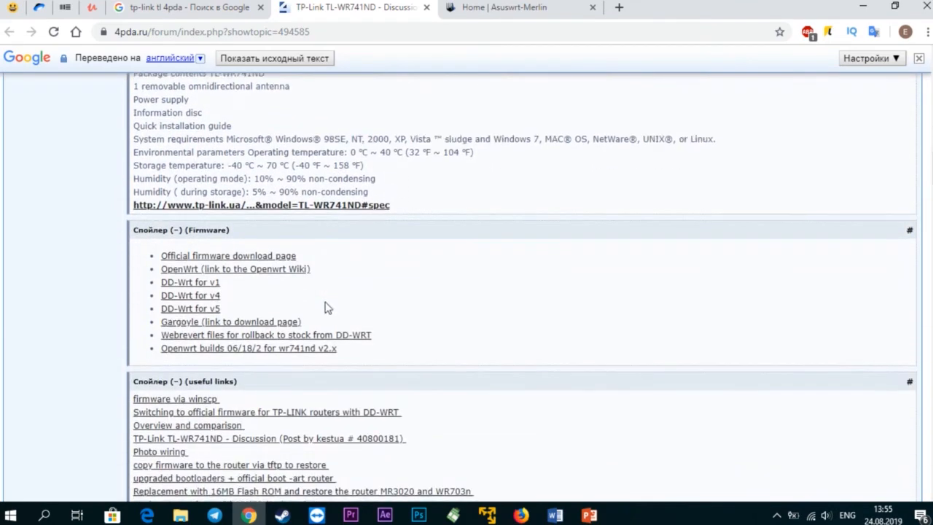
{"action": "scroll", "coordinate": [325, 306], "scroll_direction": "down", "scroll_amount": 3}
{"action": "scroll", "coordinate": [325, 306], "scroll_direction": "down", "scroll_amount": 2}
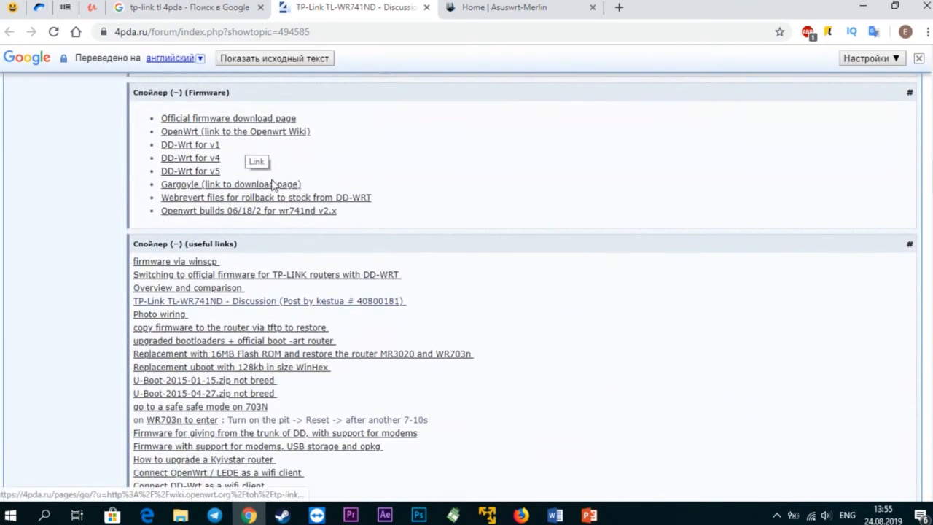
{"action": "scroll", "coordinate": [510, 220], "scroll_direction": "down", "scroll_amount": 2}
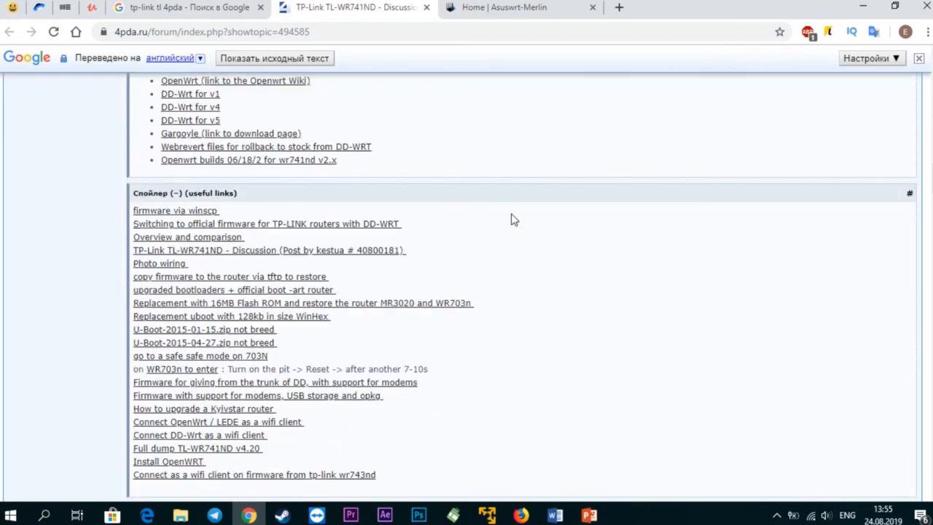
{"action": "scroll", "coordinate": [510, 220], "scroll_direction": "down", "scroll_amount": 2}
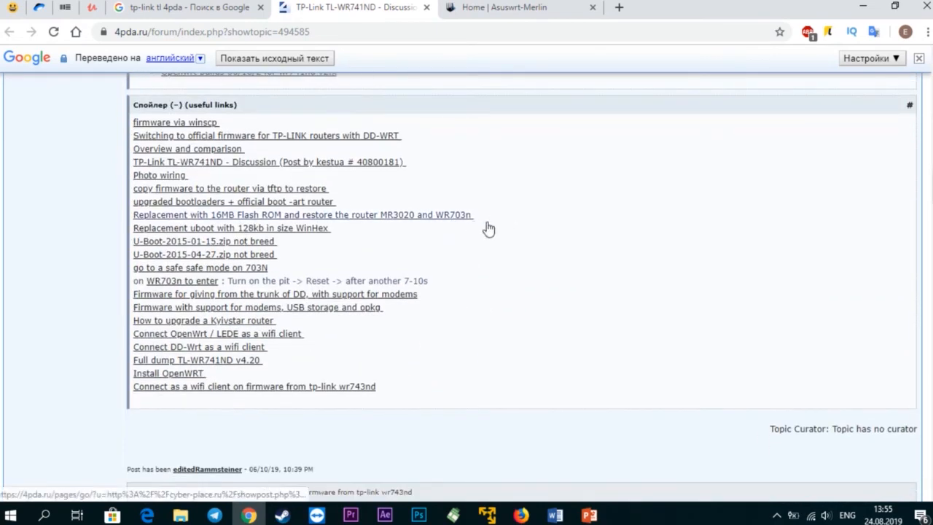